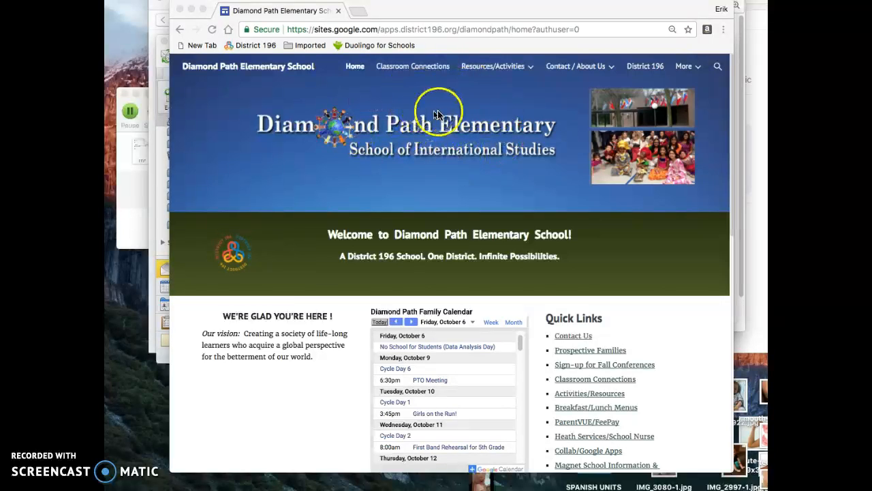
Open the Reach application from the school website's staff resources quick links
left_click(487, 71)
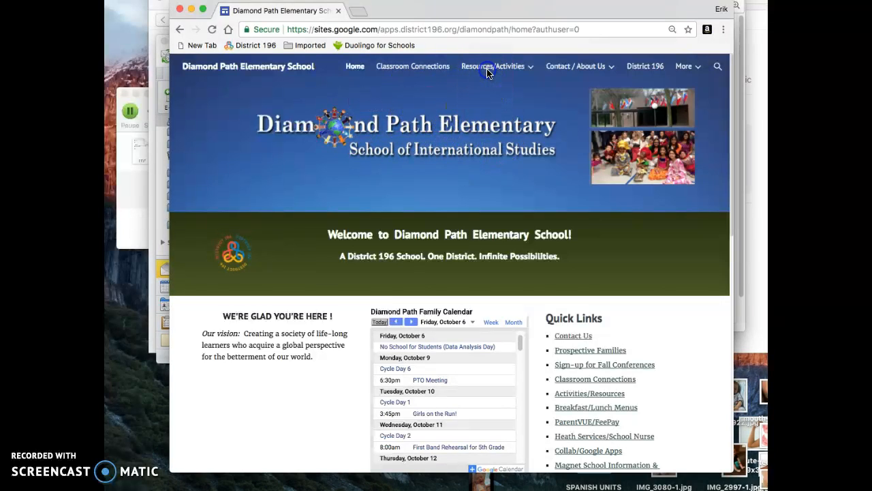
left_click(474, 128)
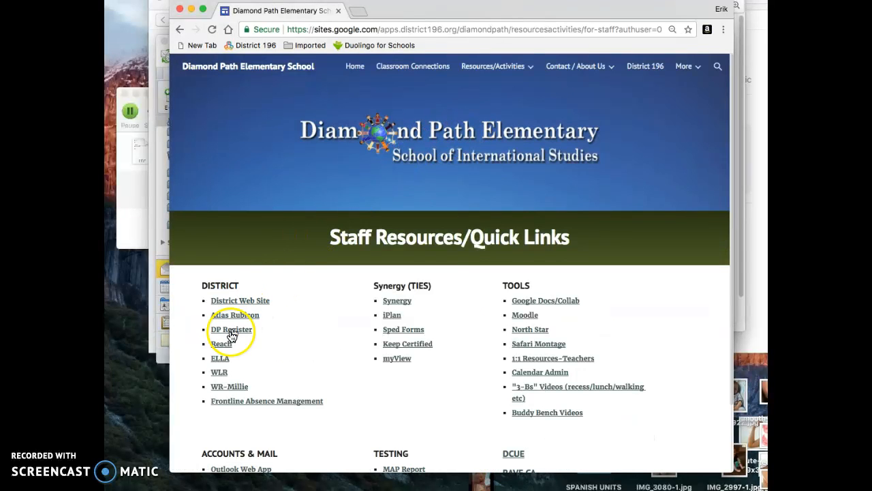
left_click(221, 345)
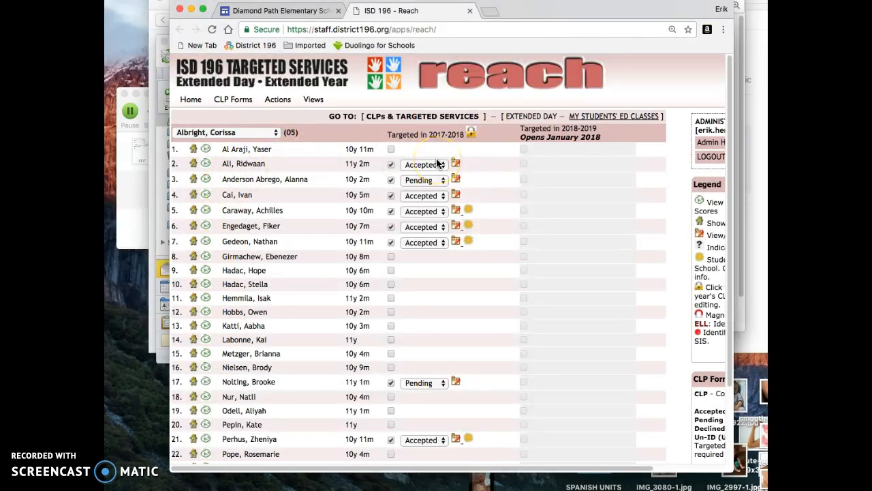
Mark the ELL student in row 28 of the class list as targeted for 2017-2018 and save the list
scroll(438, 163, "down", 3)
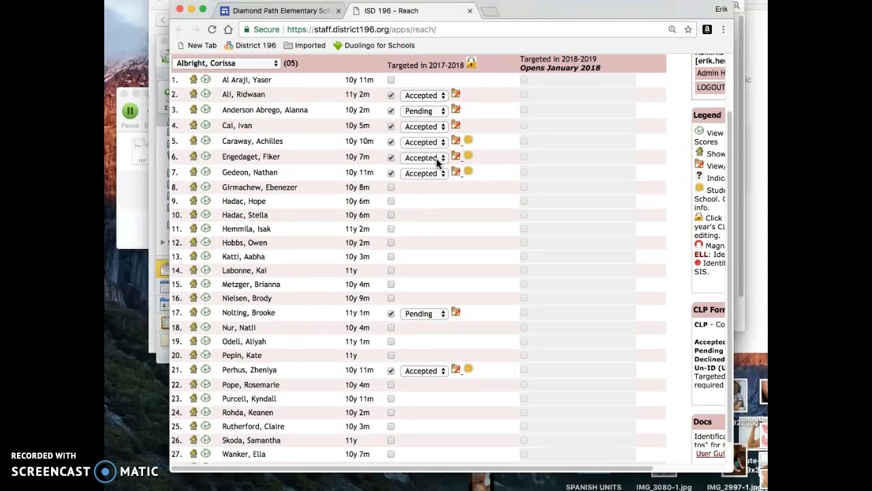
scroll(436, 158, "down", 1)
scroll(436, 164, "up", 1)
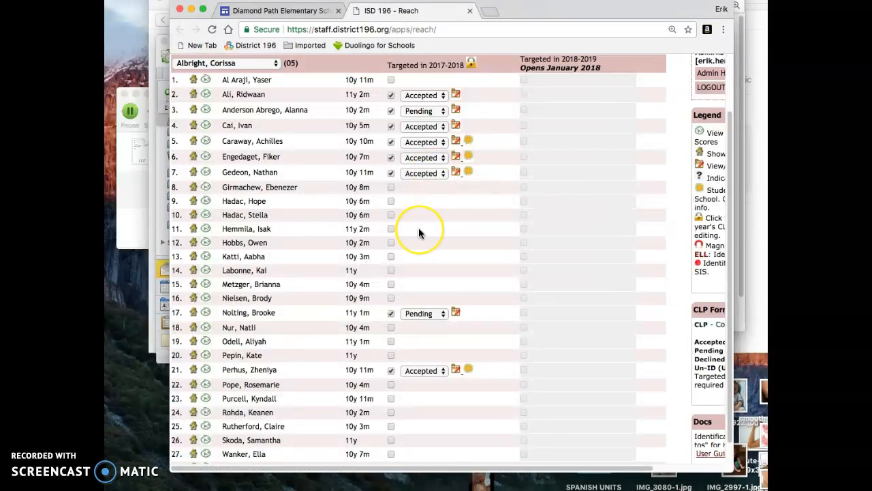
scroll(418, 228, "down", 1)
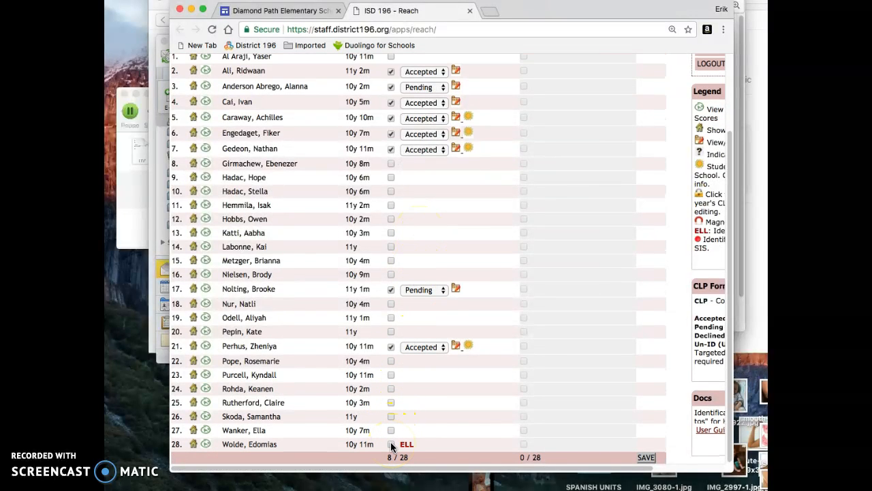
left_click(432, 440)
left_click(390, 445)
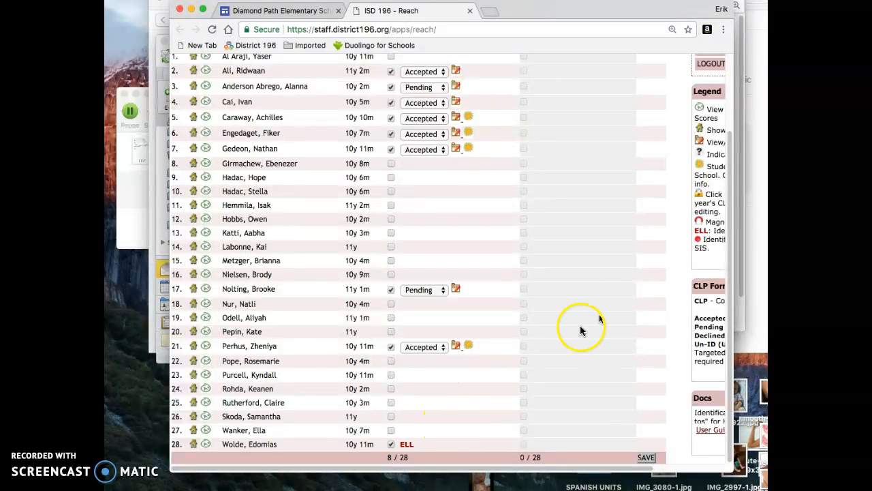
left_click(645, 458)
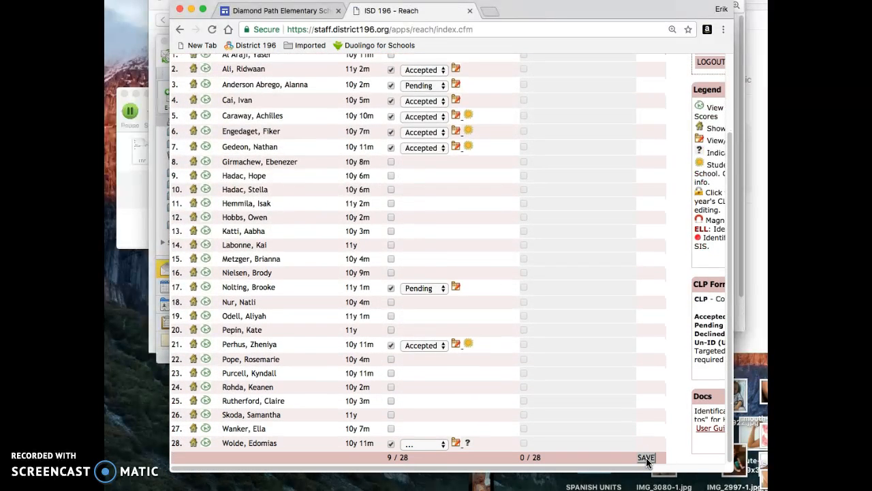
Open the row 28 student's CLP intake for editing and check the report card rubrics, limited English proficiency and READING tests indicators of need
left_click(456, 443)
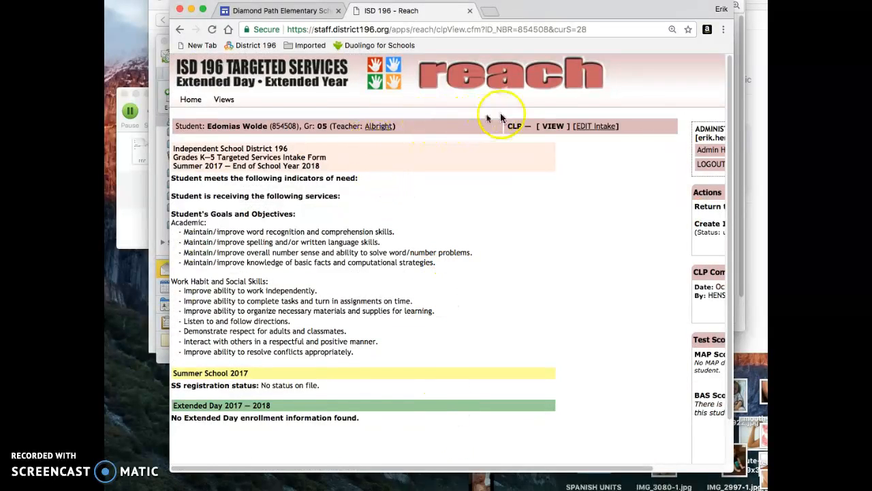
left_click(598, 128)
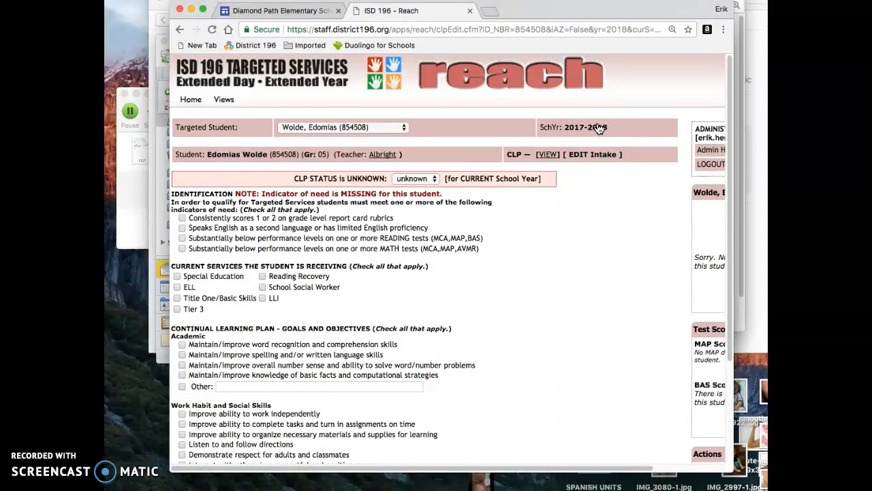
left_click(181, 218)
left_click(182, 238)
Check Special Education, ELL, School Social Worker and LLI as the current services the student is receiving
left_click(178, 276)
left_click(177, 287)
left_click(263, 300)
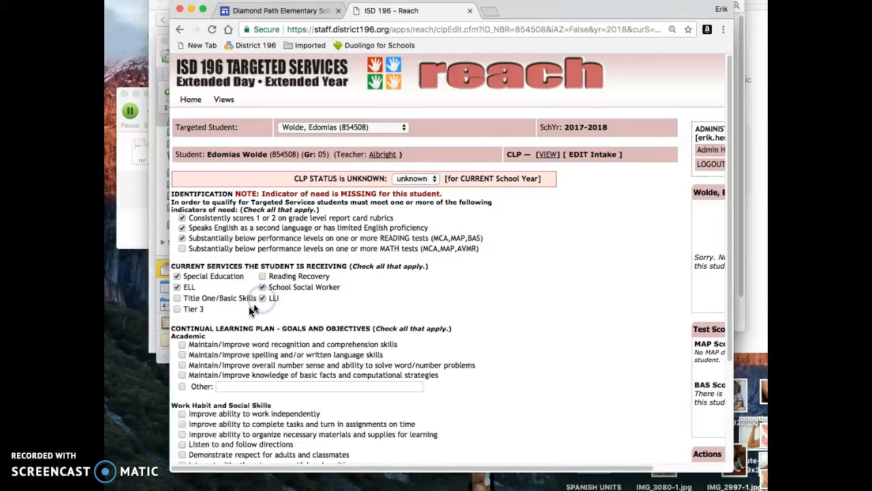
Check the goals for word recognition, spelling/written language, completing tasks on time and organizing materials, and save the CLP
scroll(230, 339, "down", 2)
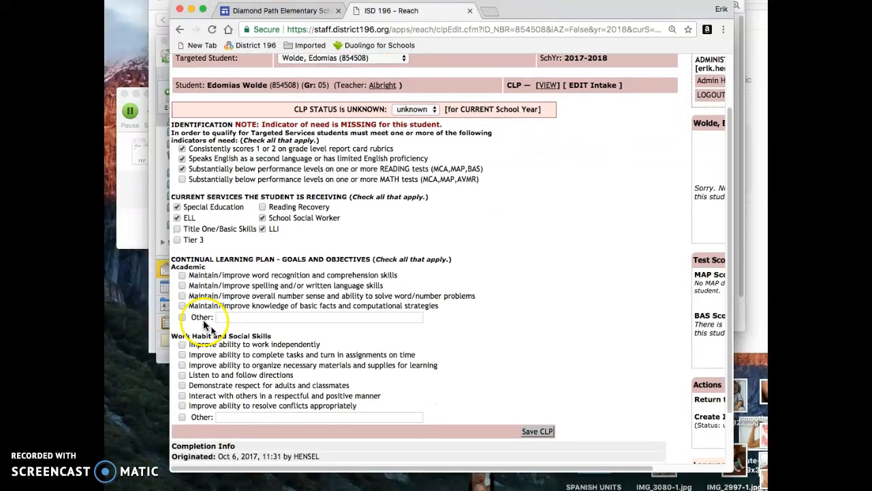
left_click(181, 275)
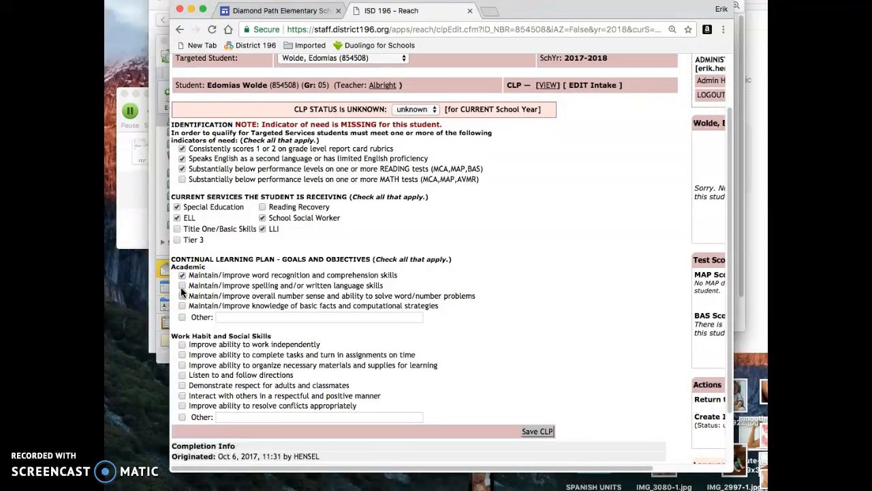
left_click(182, 354)
left_click(182, 365)
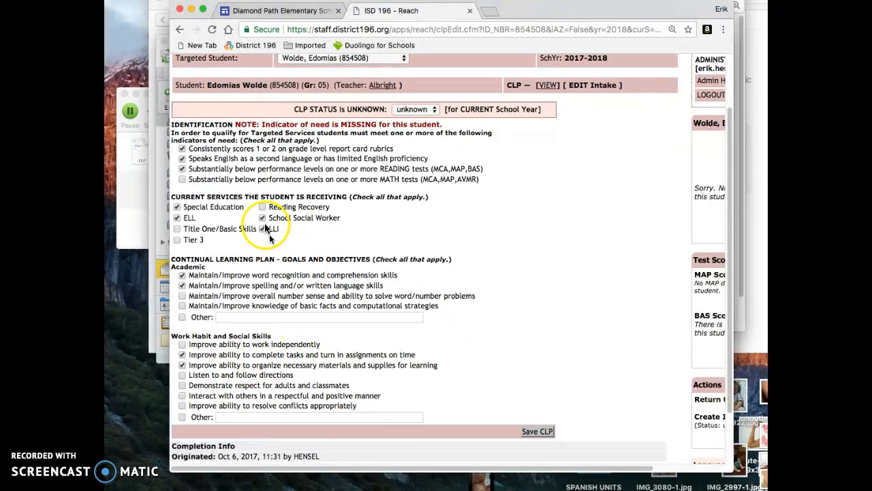
left_click(433, 262)
scroll(433, 245, "down", 2)
left_click(537, 386)
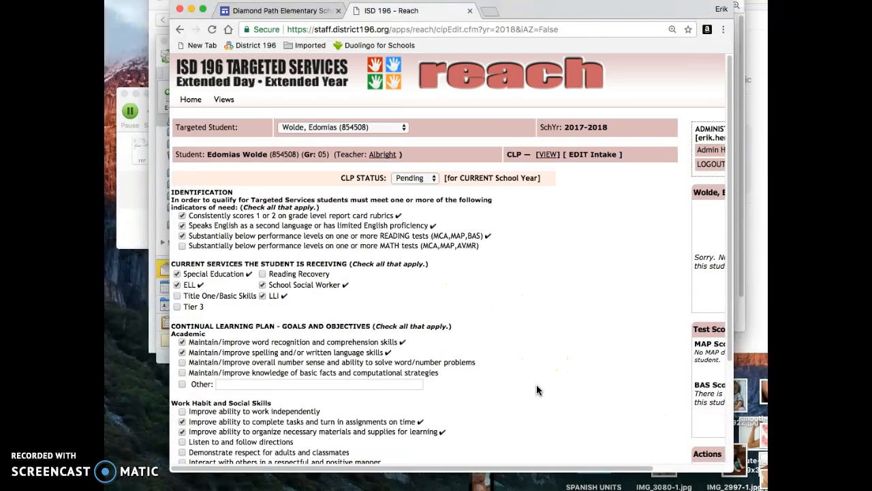
Create the student's CLP intake form, review the downloaded PDF through the parent signature section, and close it
scroll(536, 390, "right", 3)
scroll(537, 390, "down", 3)
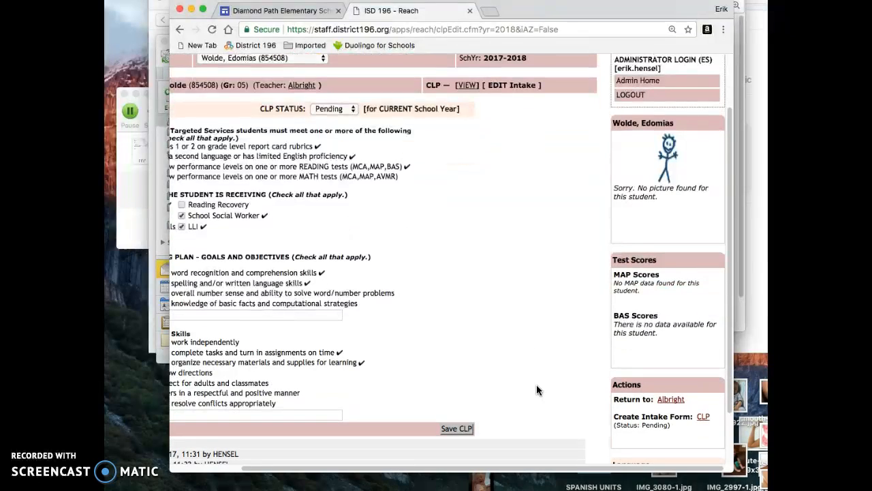
left_click(702, 421)
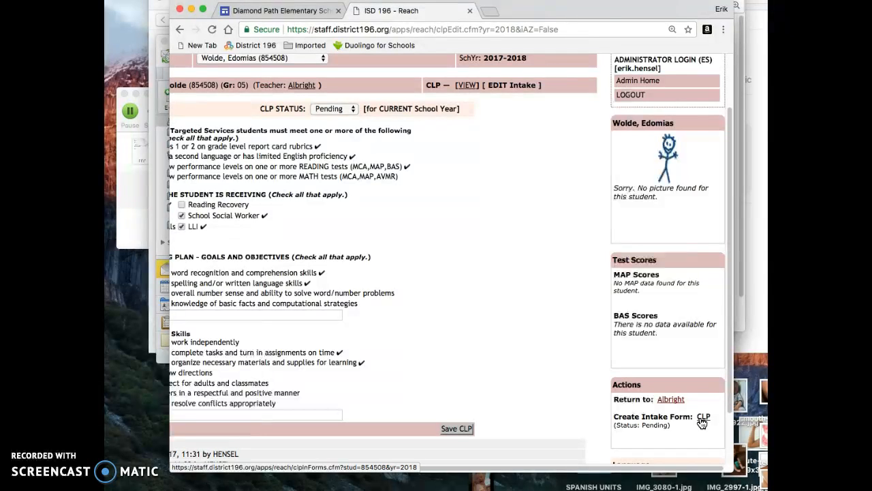
left_click(702, 420)
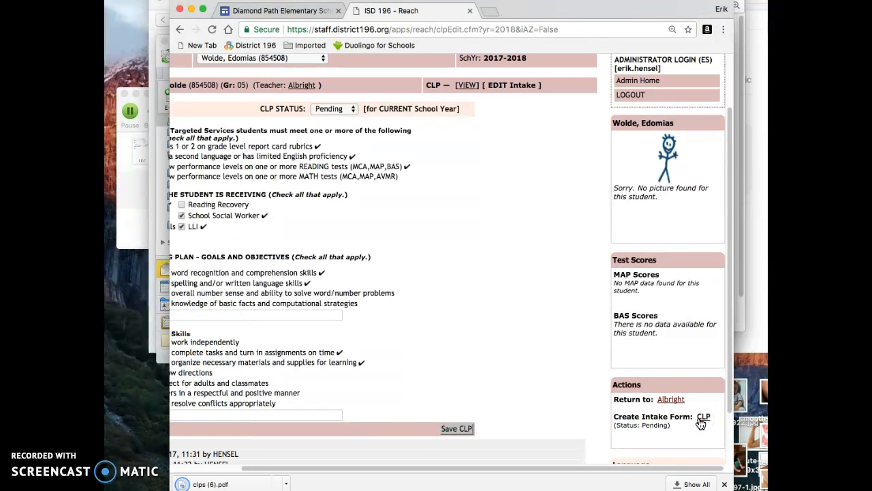
left_click(210, 484)
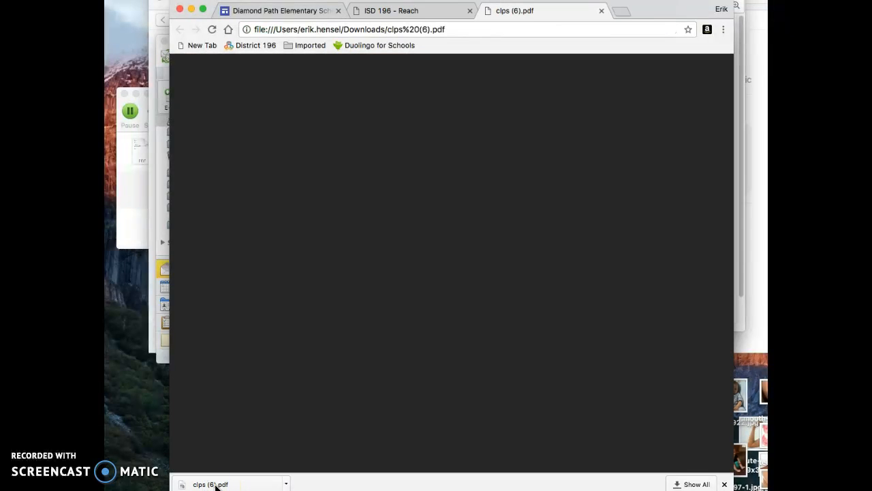
scroll(231, 463, "down", 5)
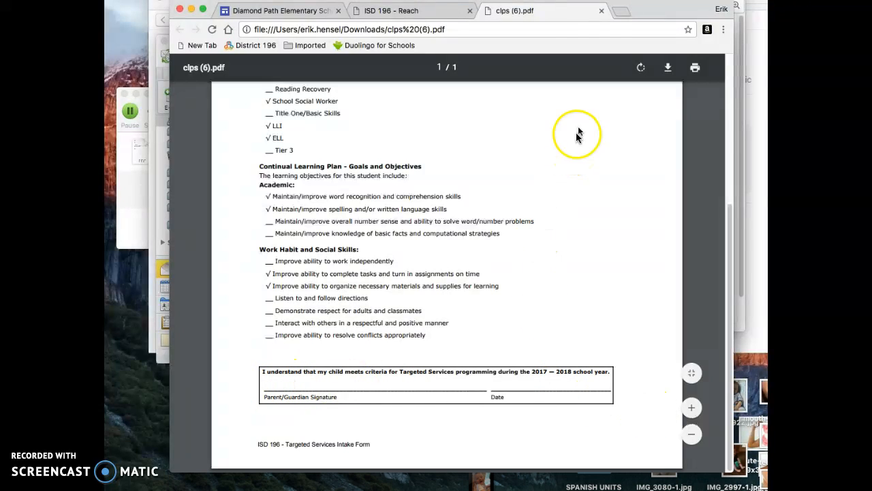
left_click(600, 12)
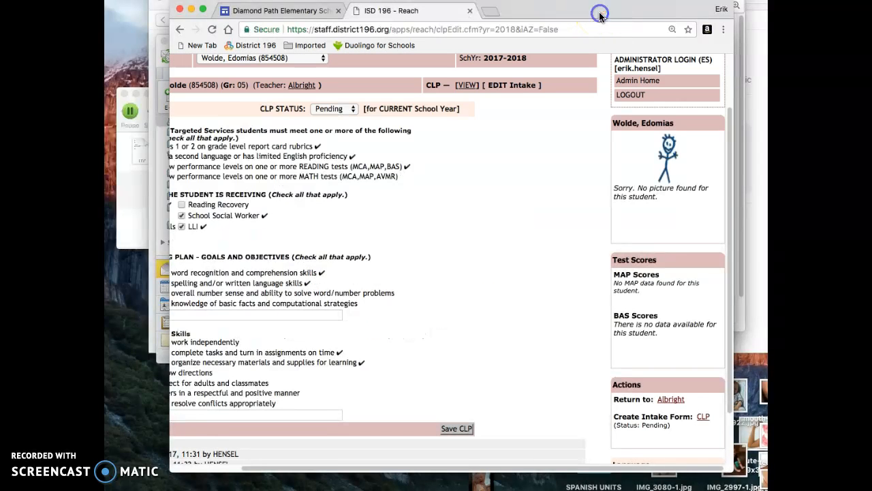
Enable the Spanish intake form for this student and save the language setting
scroll(495, 259, "down", 2)
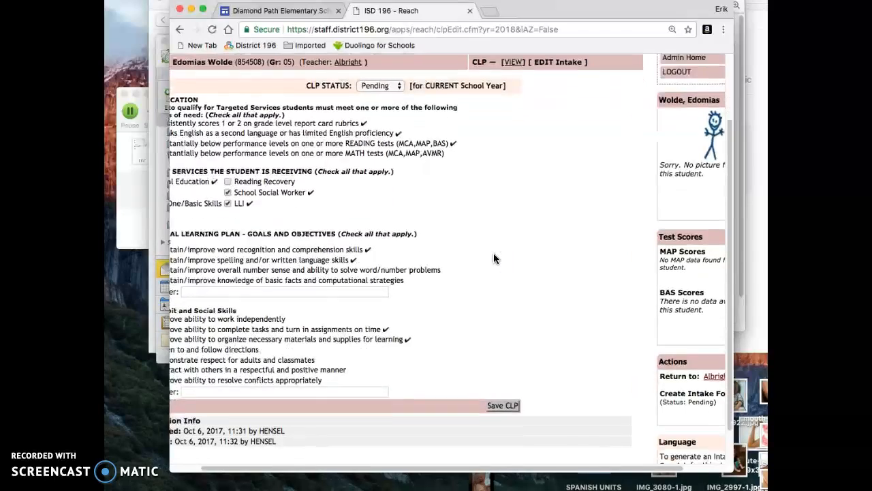
scroll(493, 253, "right", 1)
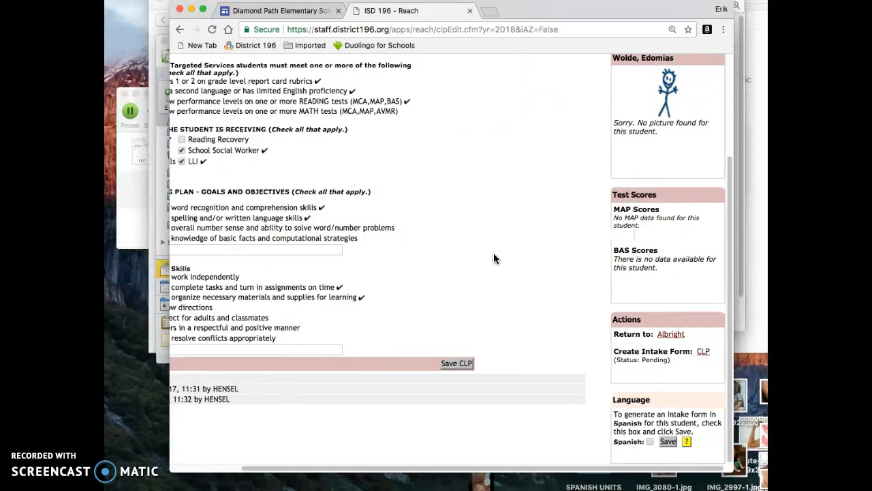
left_click(650, 442)
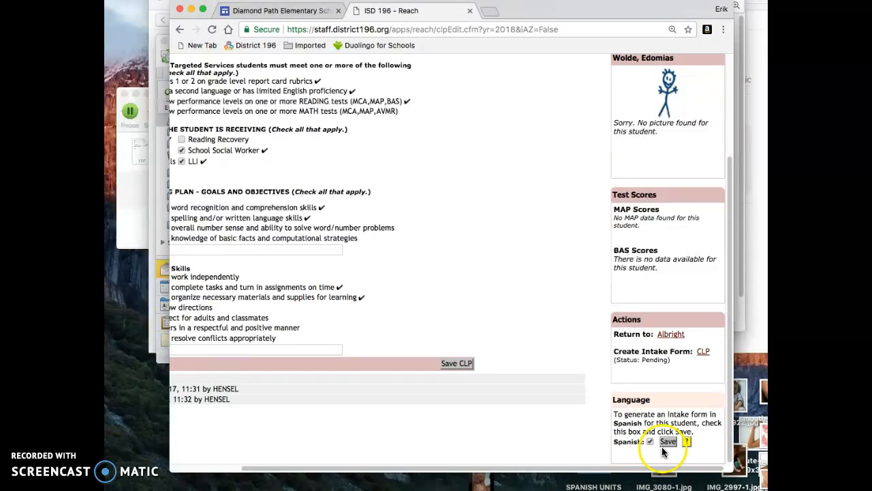
left_click(667, 442)
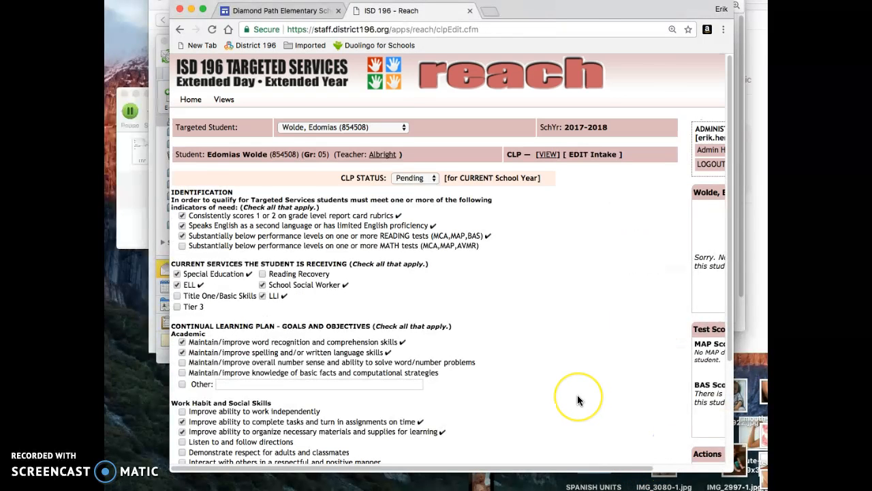
Create the CLP intake form again and review the English and Spanish pages of clps (7).pdf
scroll(577, 399, "down", 2)
scroll(577, 395, "right", 3)
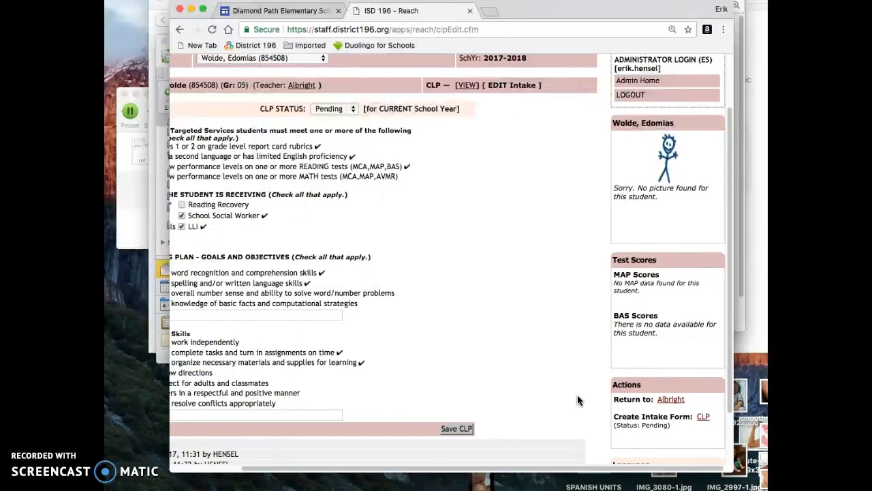
left_click(703, 418)
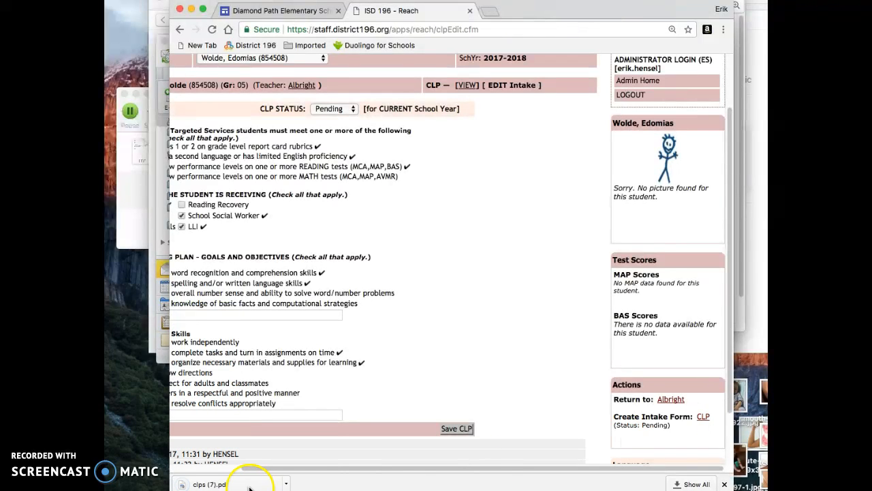
left_click(244, 484)
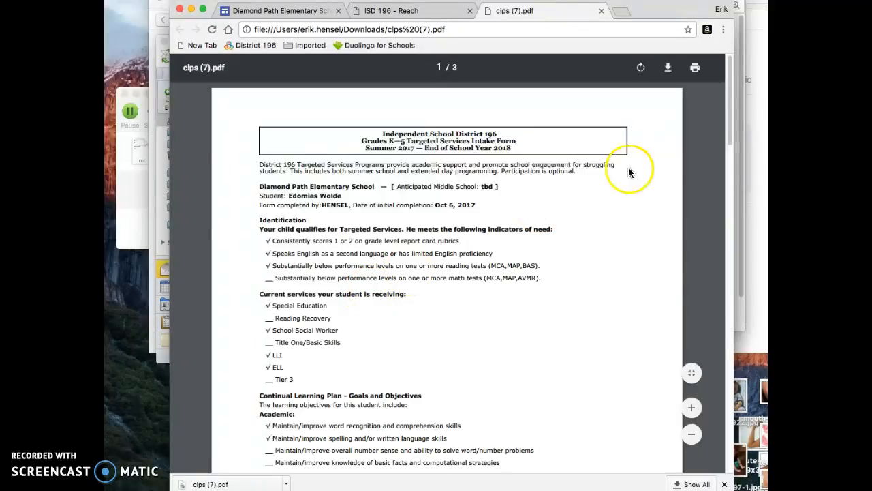
left_click_drag(727, 113, 730, 261)
scroll(351, 250, "down", 1)
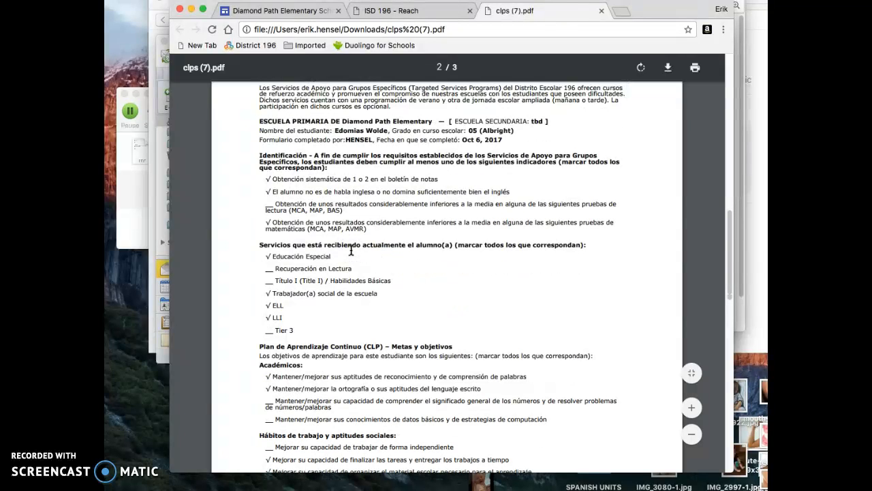
left_click(727, 243)
left_click_drag(727, 242, 718, 103)
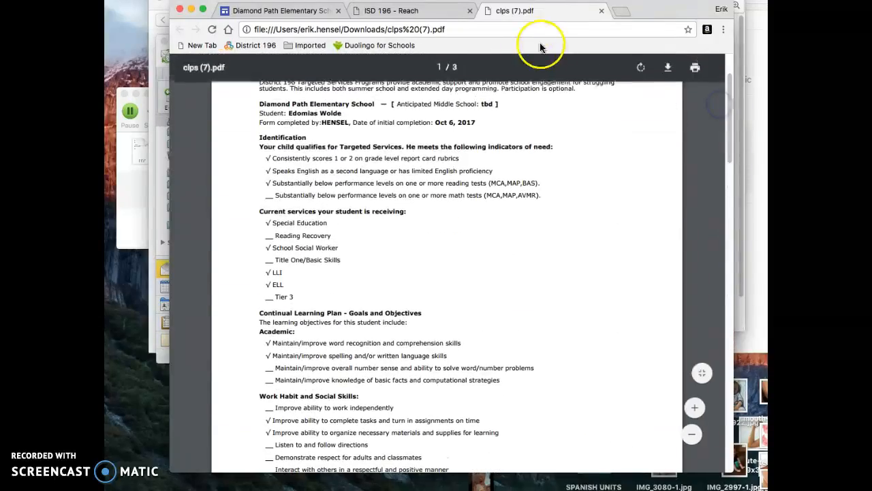
Switch back to Reach and return to the class list of the student's teacher
left_click(431, 11)
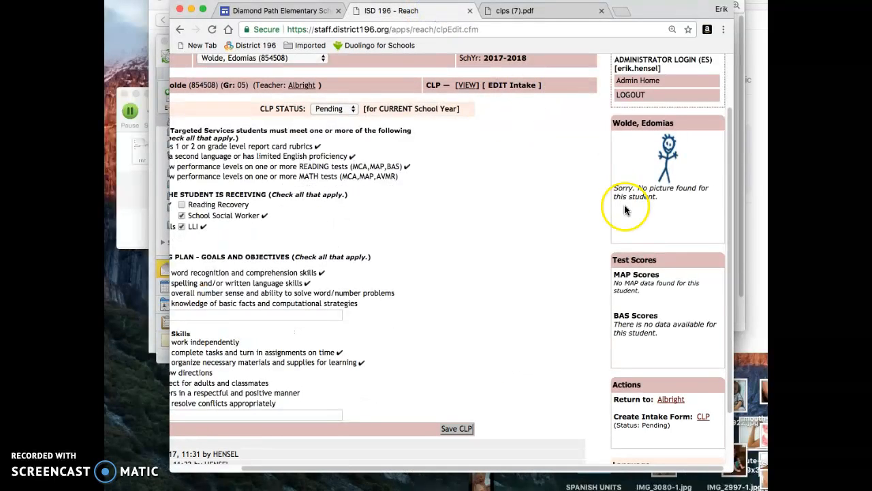
left_click_drag(729, 125, 731, 199)
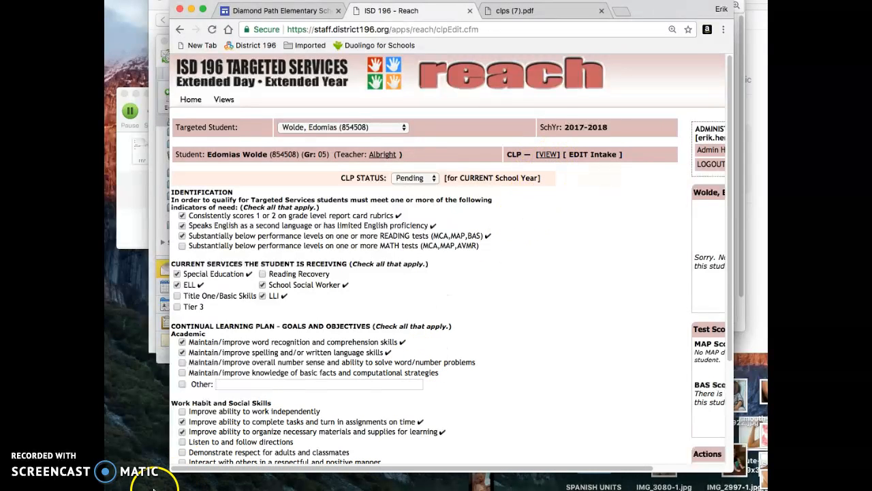
left_click(382, 155)
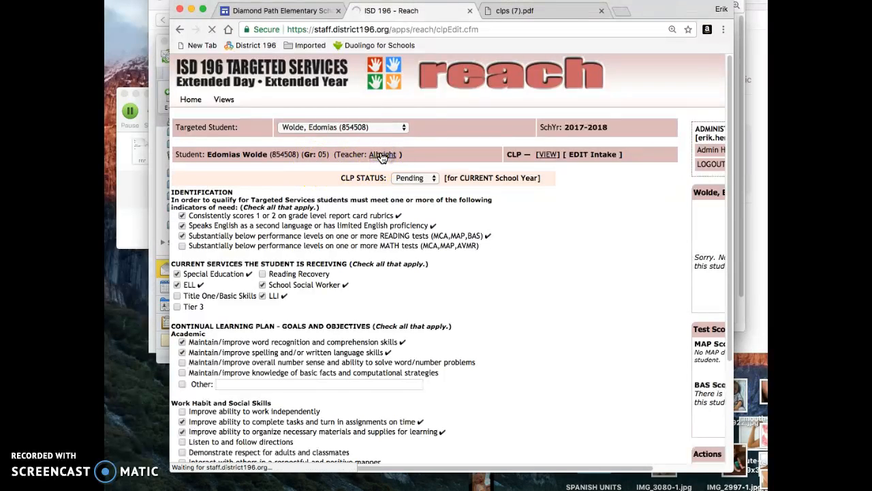
Remove the row 28 student's 2017-2018 targeted mark, accept the CLP data deletion, and save the class list
scroll(483, 290, "down", 2)
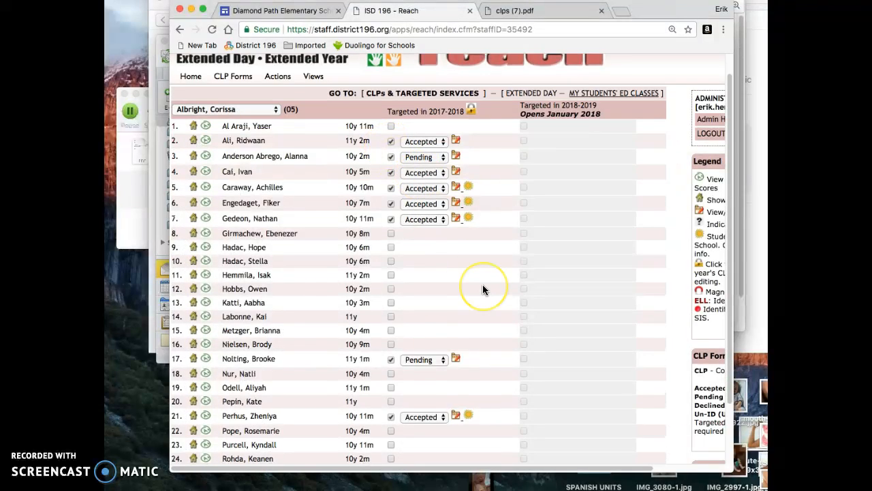
scroll(482, 289, "down", 2)
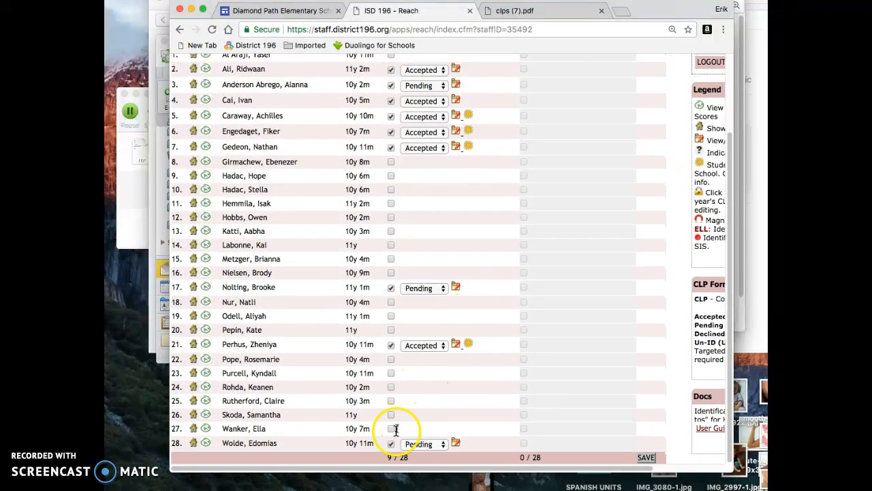
left_click(390, 442)
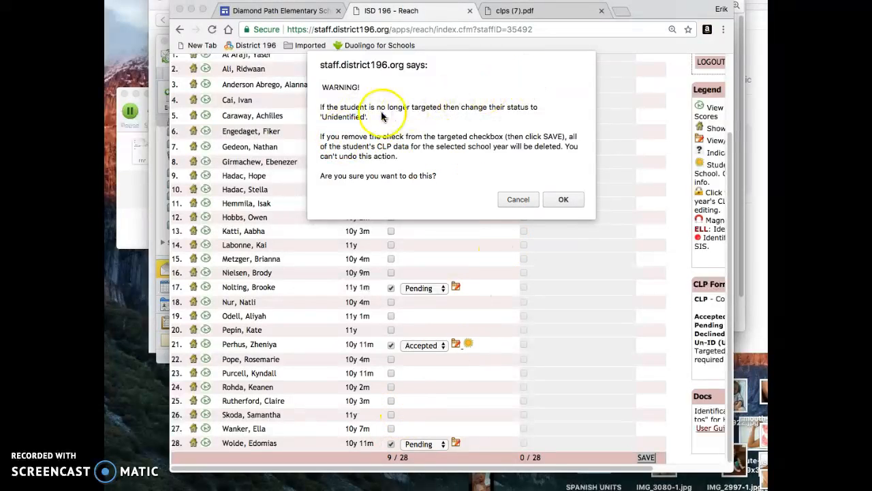
left_click(561, 199)
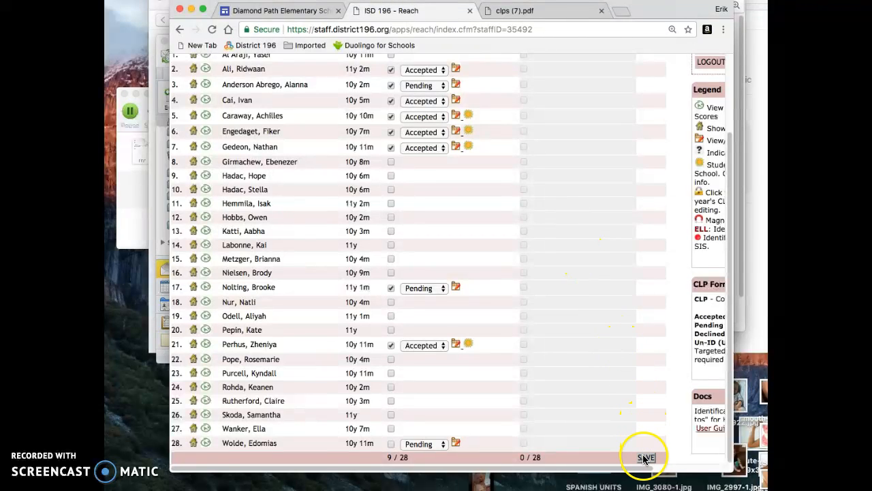
left_click(644, 458)
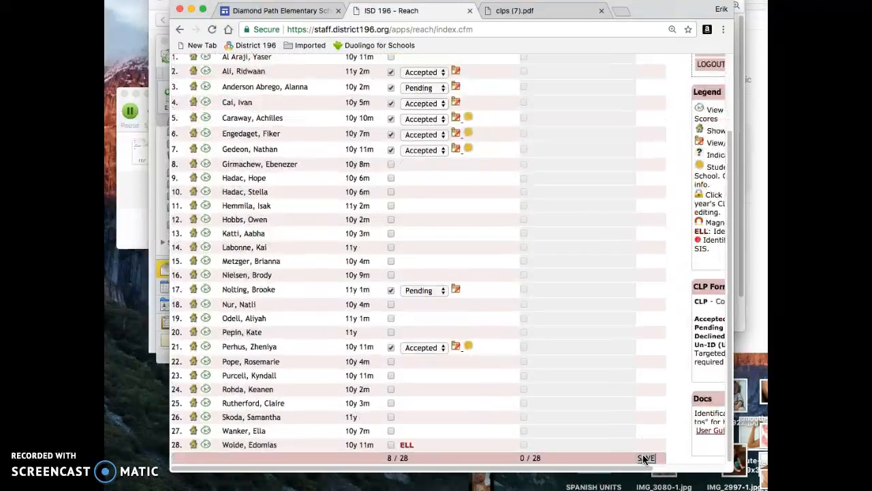
scroll(645, 459, "up", 2)
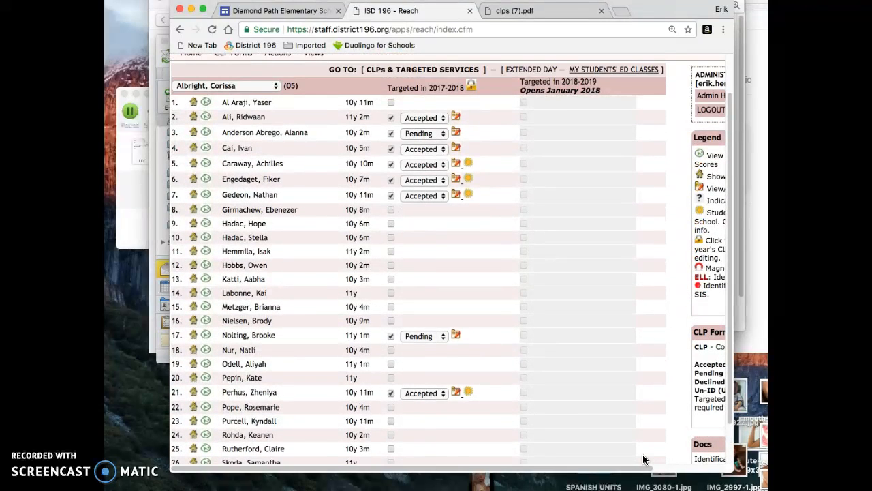
left_click(609, 372)
left_click(553, 10)
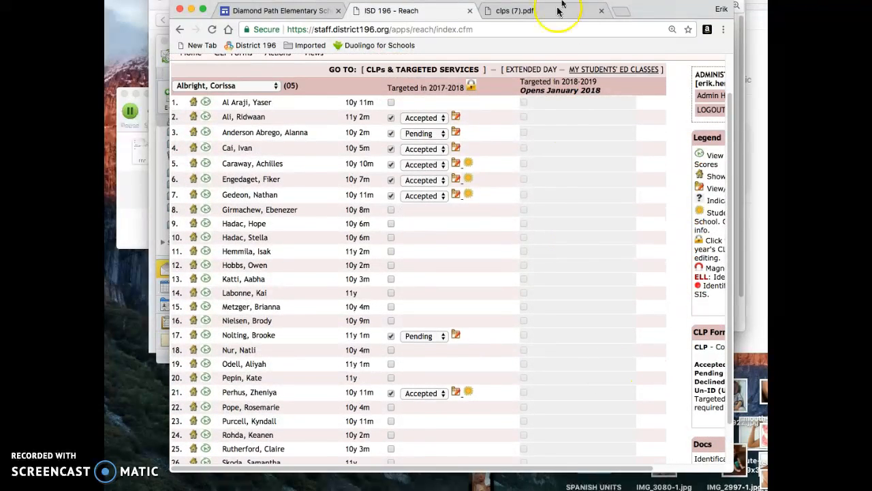